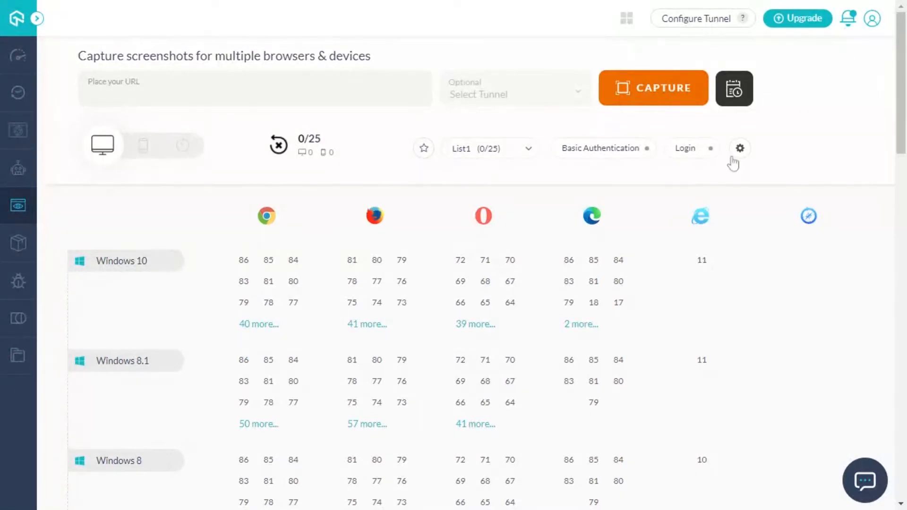
mouse_move(688, 153)
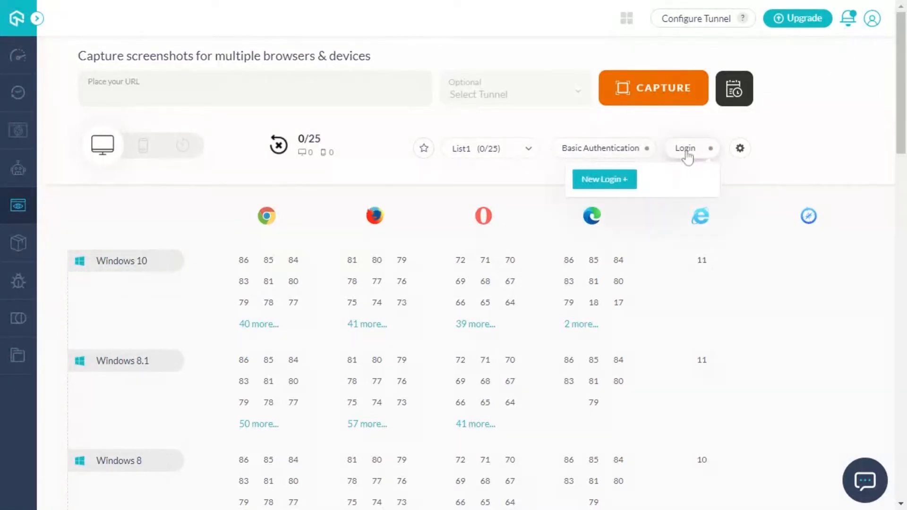
left_click(597, 182)
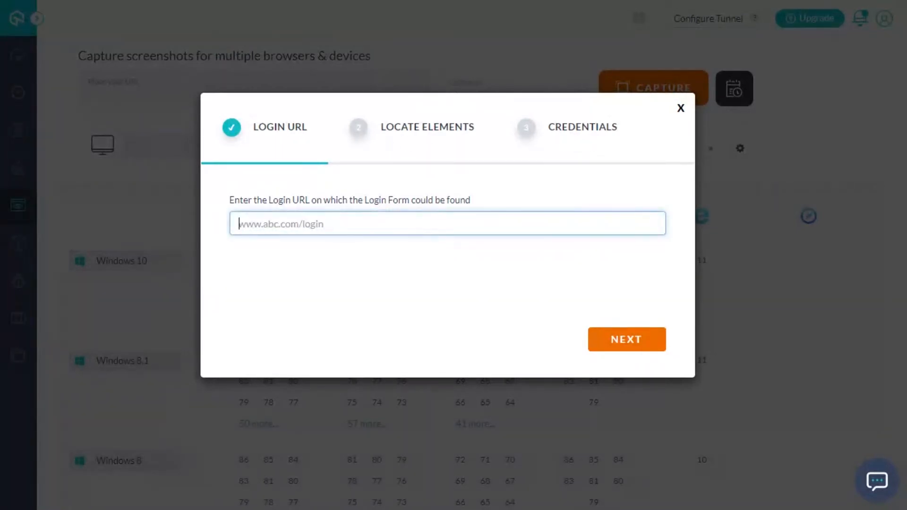
type("https://www.flipkart.com/account/login")
left_click(460, 278)
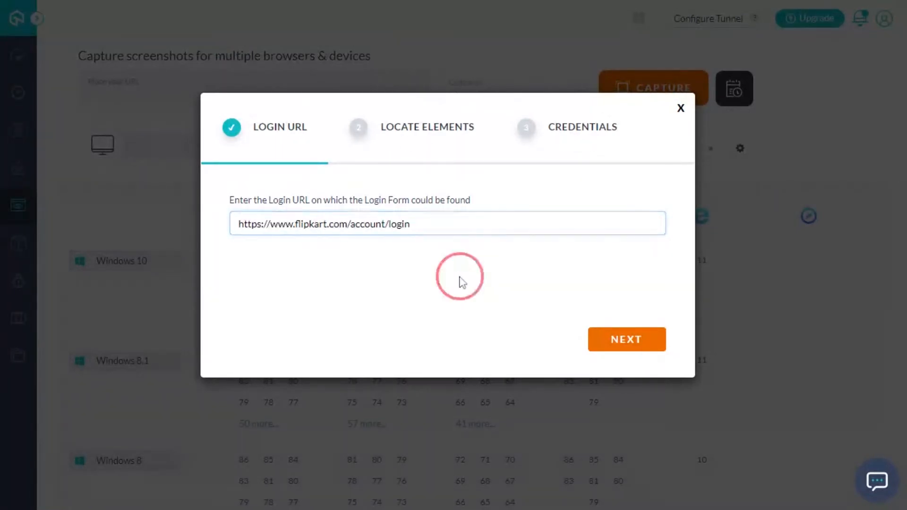
left_click(601, 341)
Set the username and password locators to xpath and paste the copied XPath of each field
left_click(387, 212)
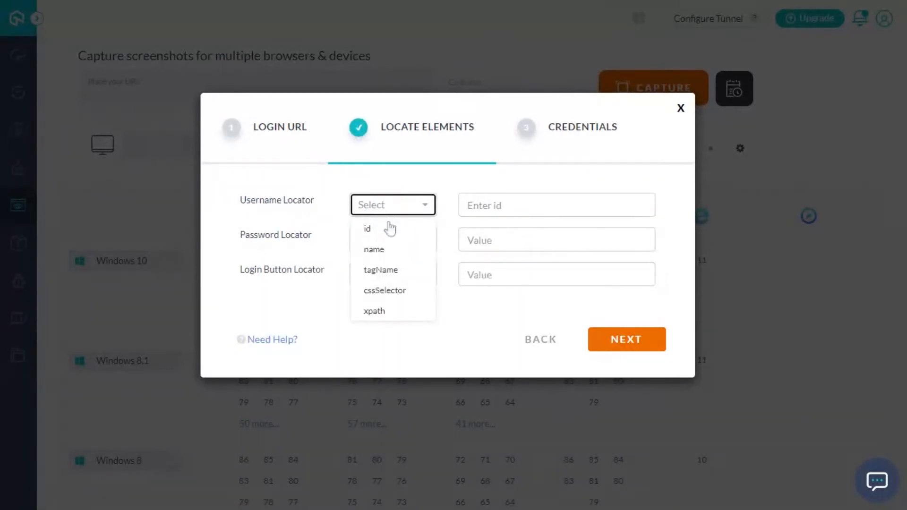
left_click(389, 312)
left_click(509, 209)
key("ctrl+v")
left_click(372, 243)
left_click(399, 345)
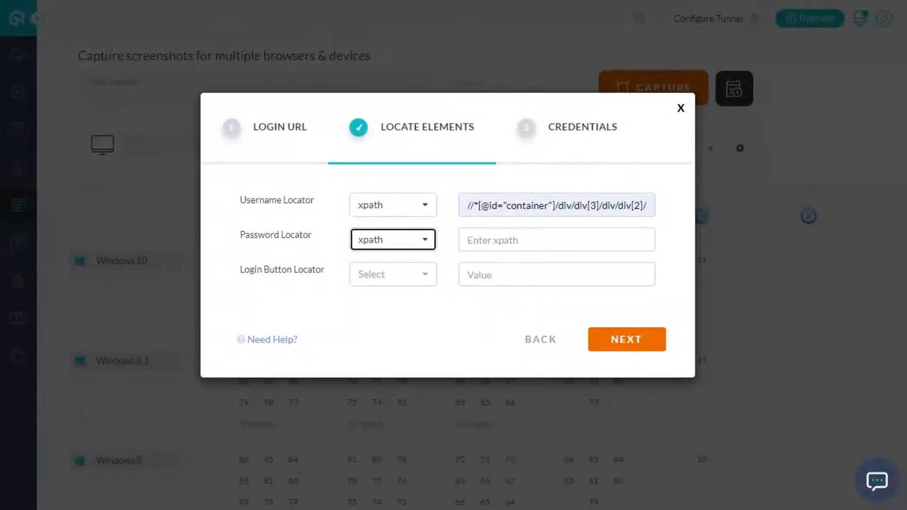
left_click(467, 239)
key("ctrl+v")
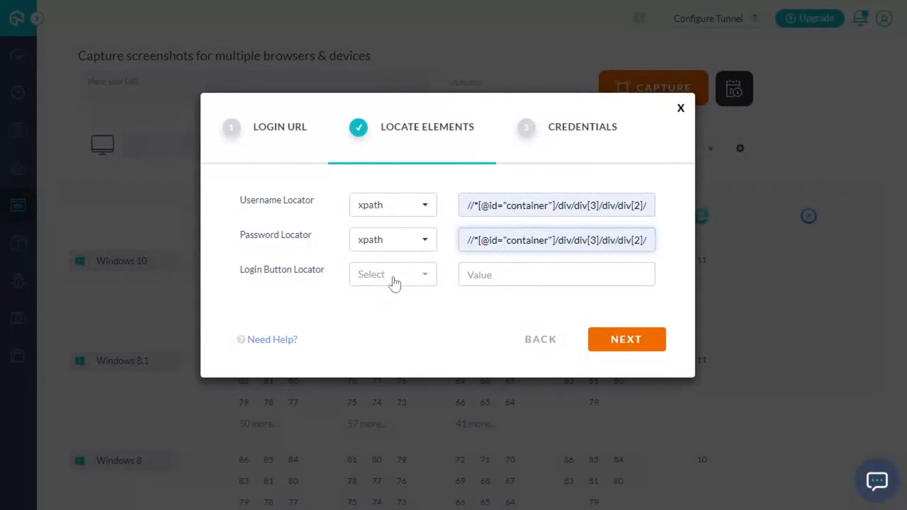
Set the login button locator to xpath, paste its copied XPath and continue to the credentials
left_click(395, 282)
left_click(388, 380)
left_click(496, 277)
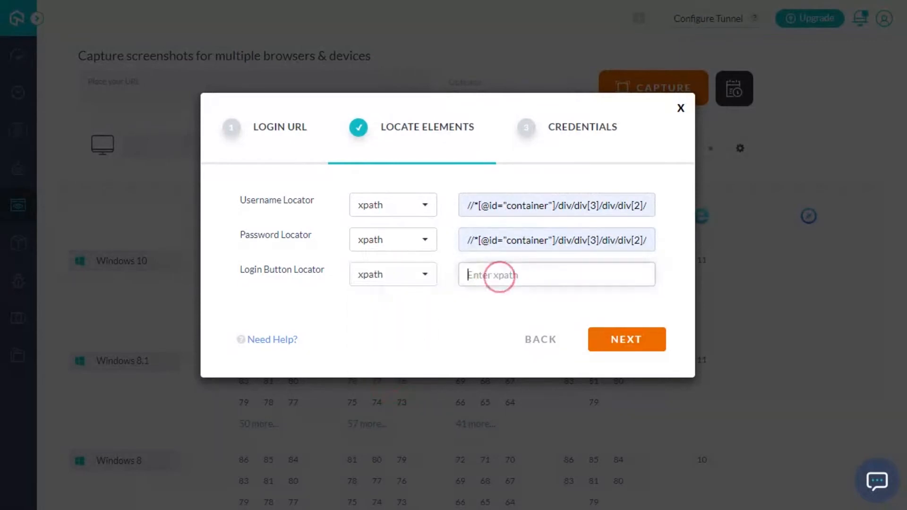
key("ctrl+v")
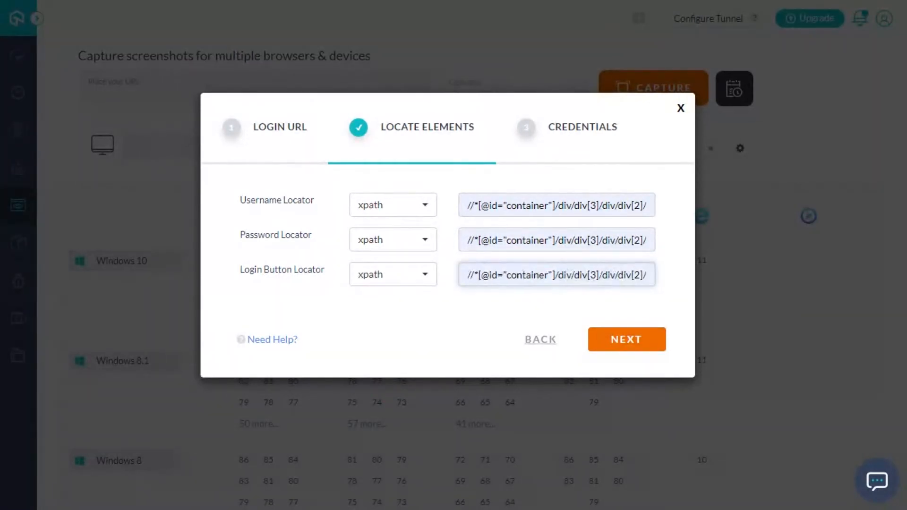
left_click(605, 342)
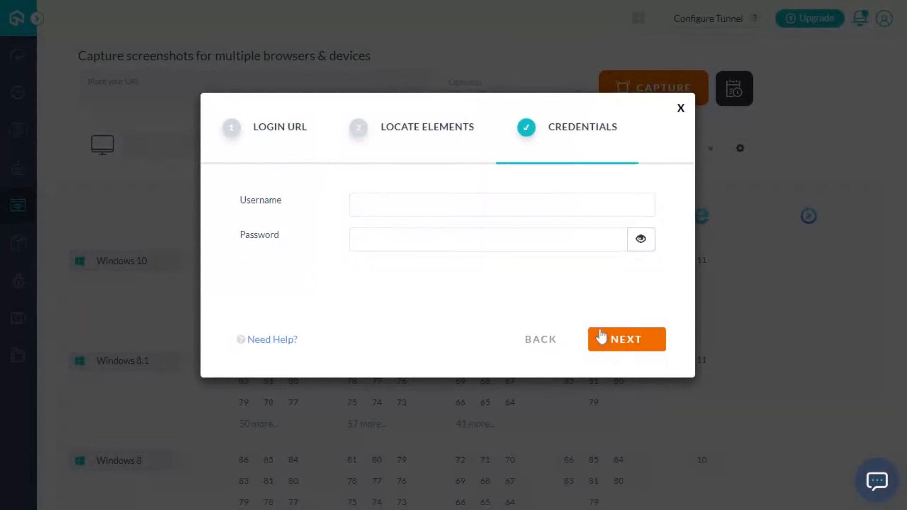
Fill in the account's username e-mail and password for the login profile and continue
left_click(404, 203)
left_click(459, 232)
left_click(460, 237)
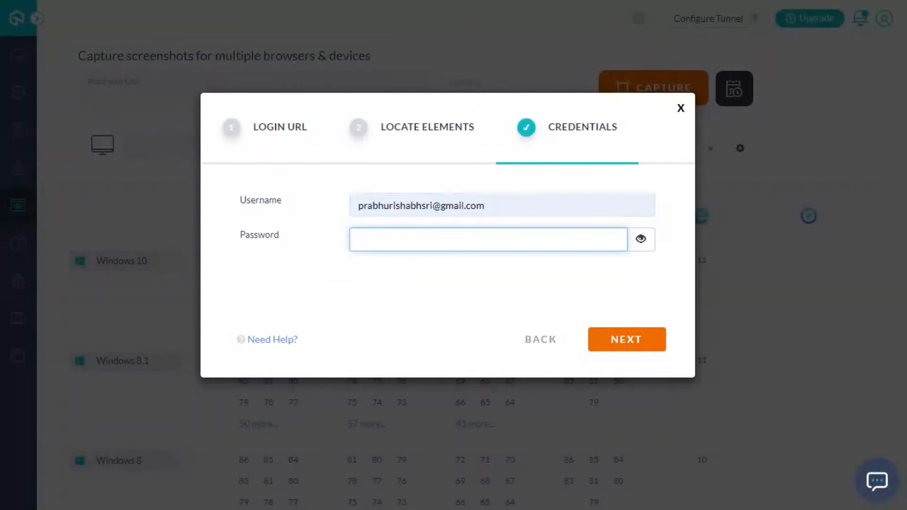
type("•••••••••")
left_click(626, 344)
left_click(626, 344)
Name the login profile Flipkart and save it
left_click(405, 257)
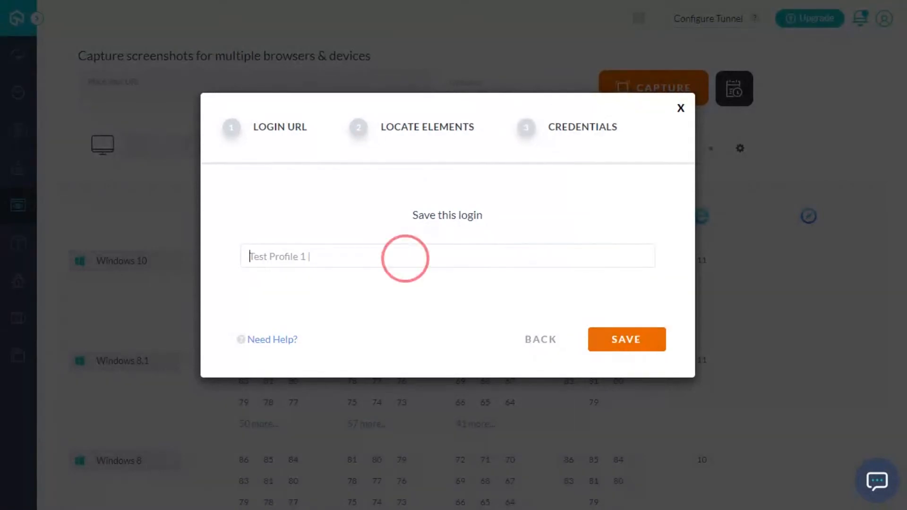
type("F")
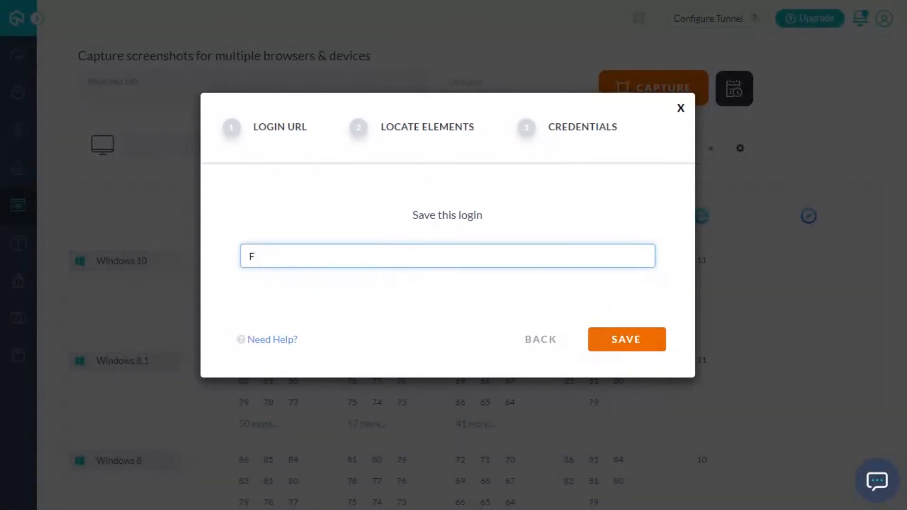
left_click(385, 282)
left_click(405, 277)
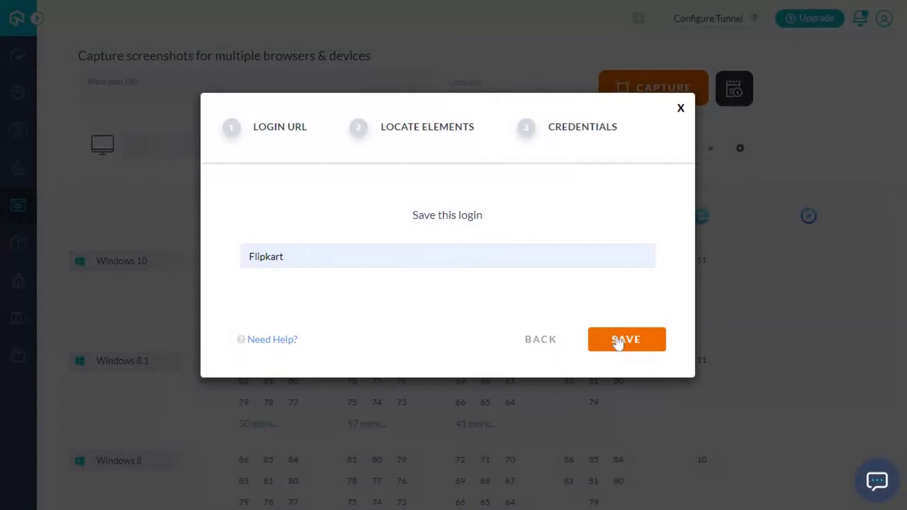
left_click(618, 342)
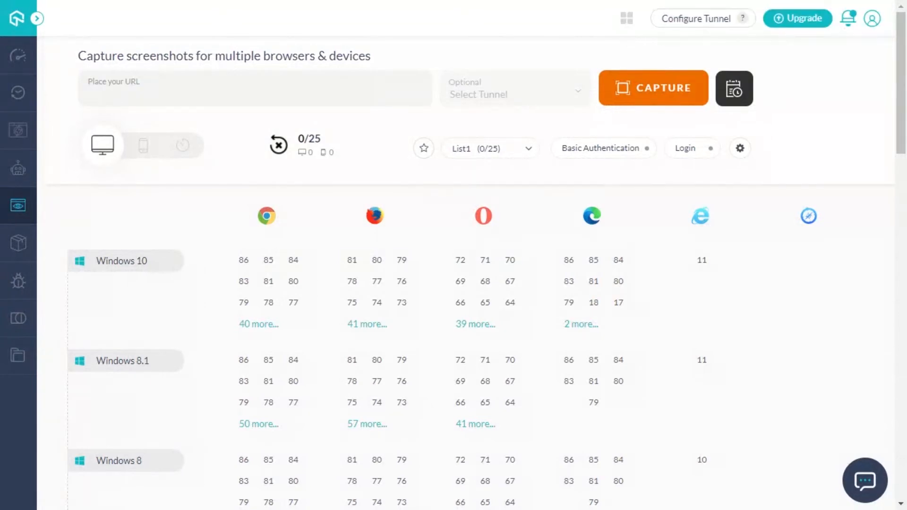
left_click(686, 149)
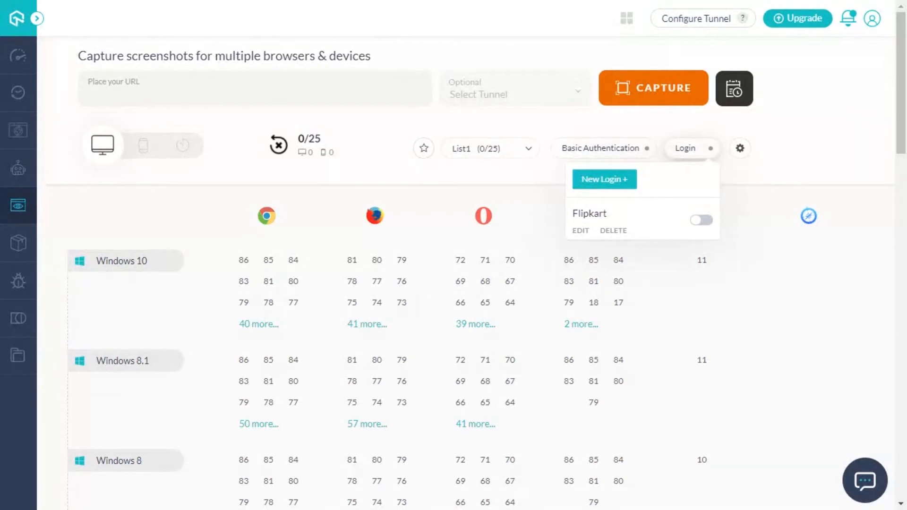
left_click(704, 220)
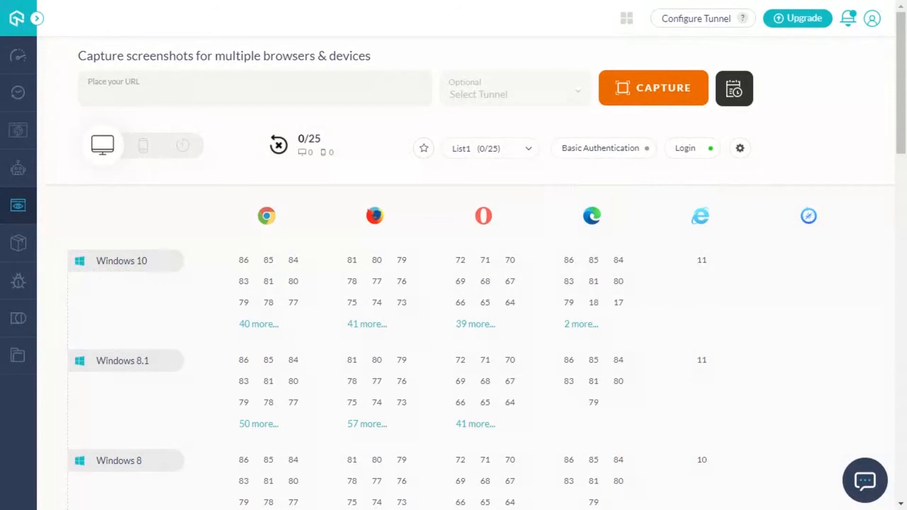
type("https://www.flipkart.com/viewcart")
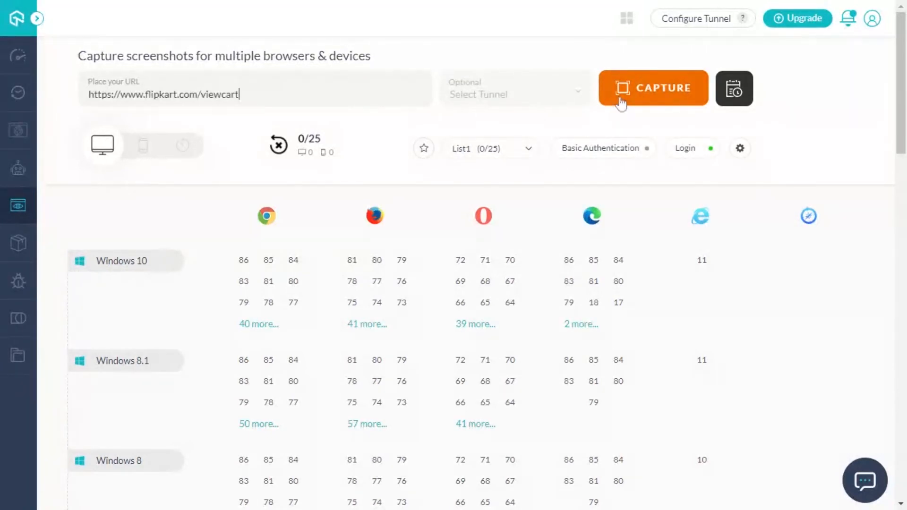
Select Opera 71 and Chrome 86 on Windows 10, plus Chrome 84 and Opera 70 on Windows 8.1
left_click(485, 260)
left_click(243, 260)
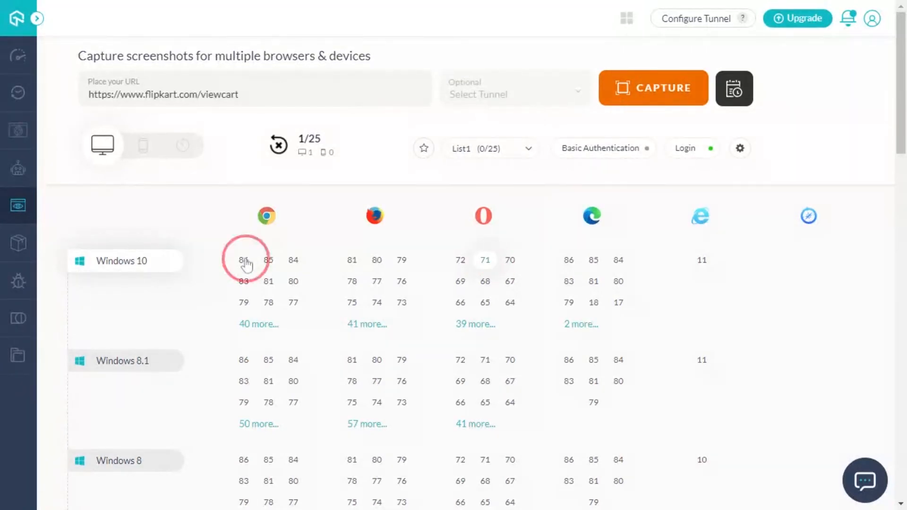
left_click(294, 360)
left_click(510, 360)
Add iPhone X (iOS 13.4), iPad Pro 12.9-inch 3rd generation (iOS 12.4) and iPhone 7 (iOS 10.3), and capture the screenshots
left_click(146, 143)
left_click(279, 271)
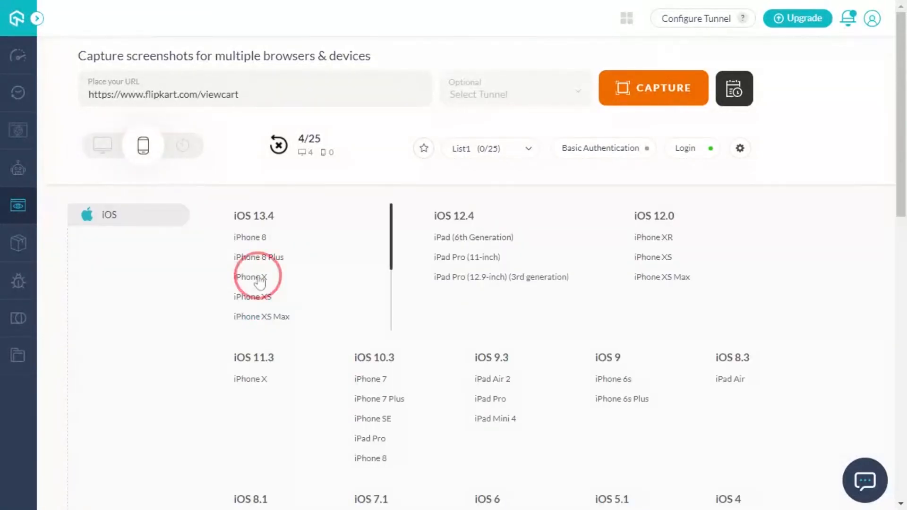
left_click(499, 279)
left_click(375, 380)
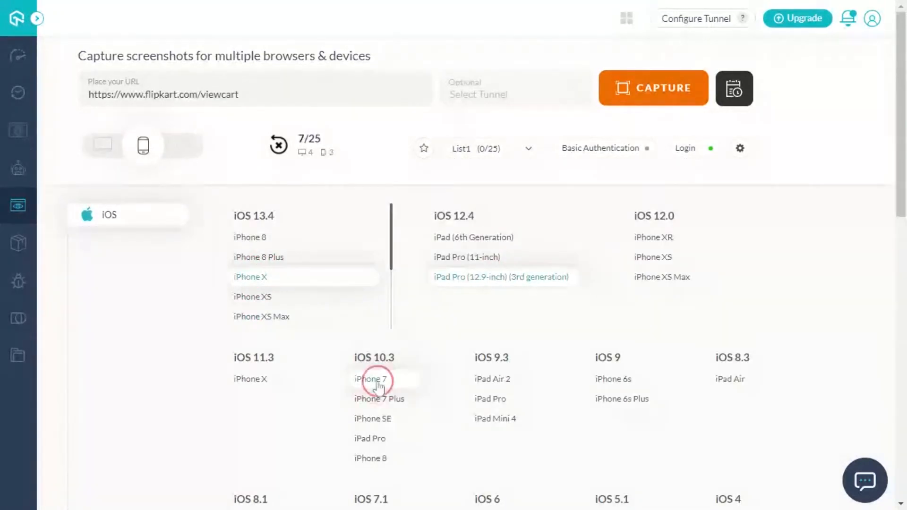
left_click(625, 95)
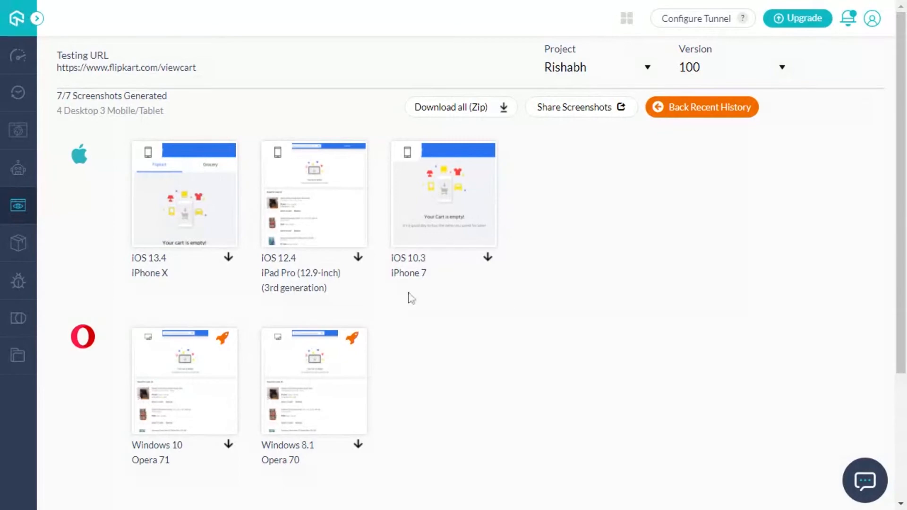
Examine the iPhone X and iPad Pro captures at full size, and the live-test option on the Windows 10 Opera 71 capture
left_click(208, 226)
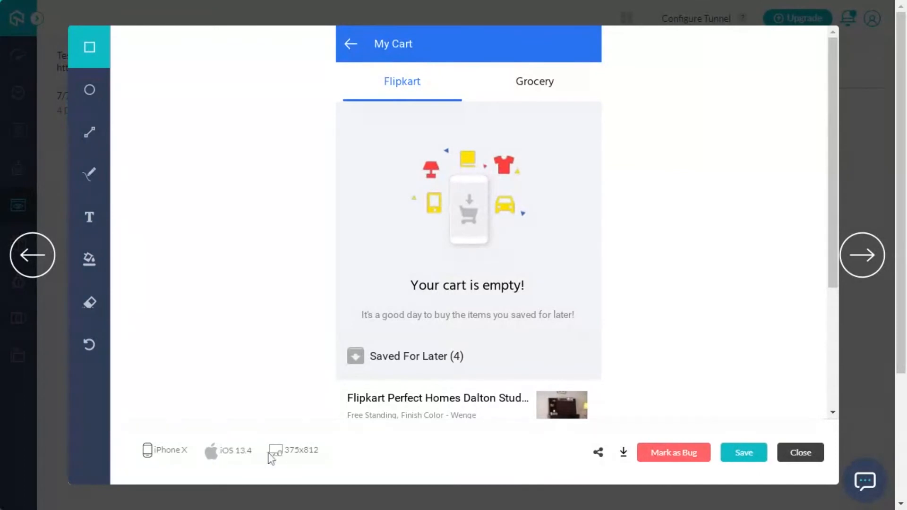
left_click(321, 457)
left_click(865, 257)
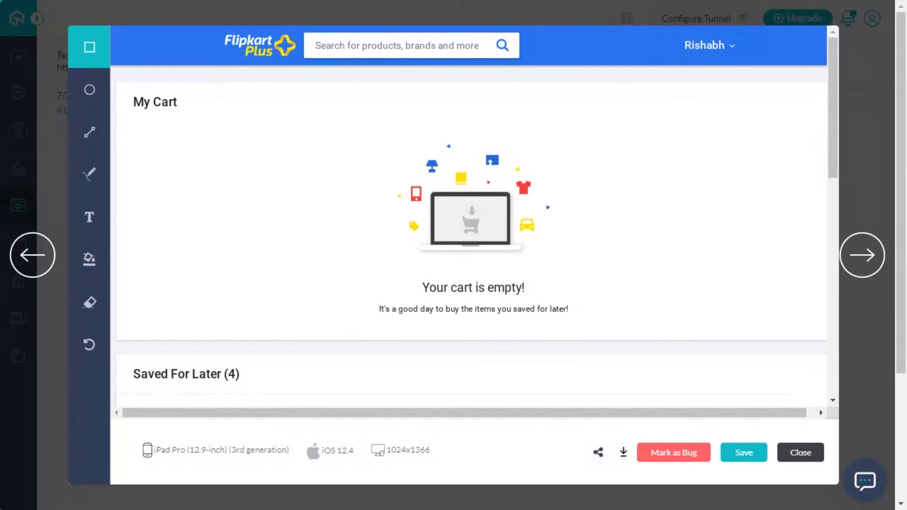
scroll(471, 212, "down", 10)
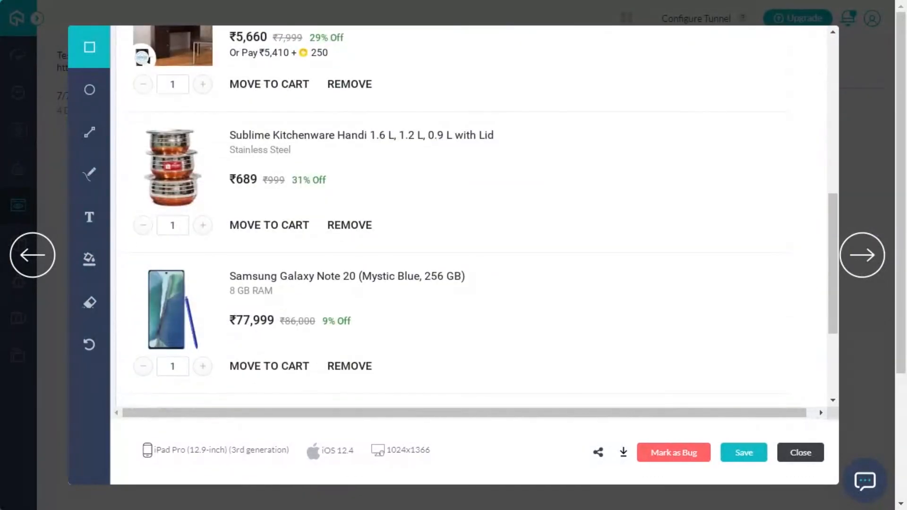
scroll(472, 213, "up", 10)
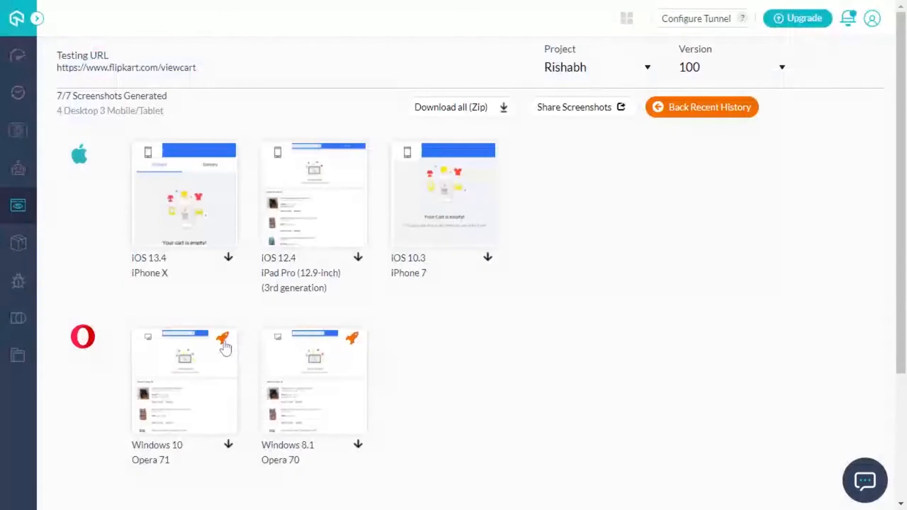
left_click(223, 338)
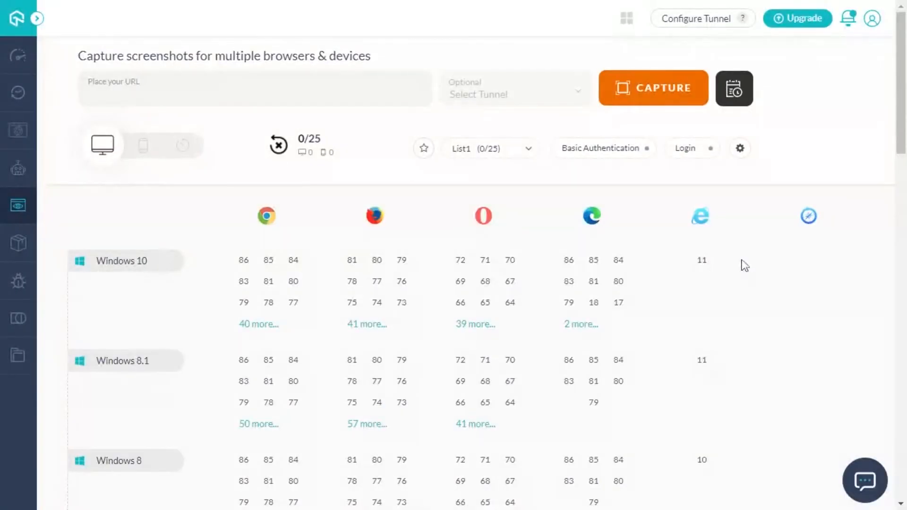
Show the list of saved login profiles
left_click(678, 153)
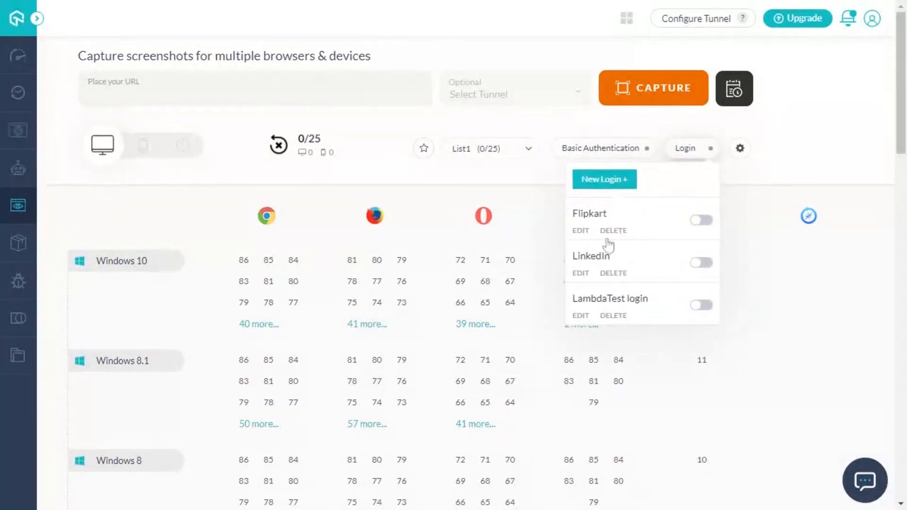